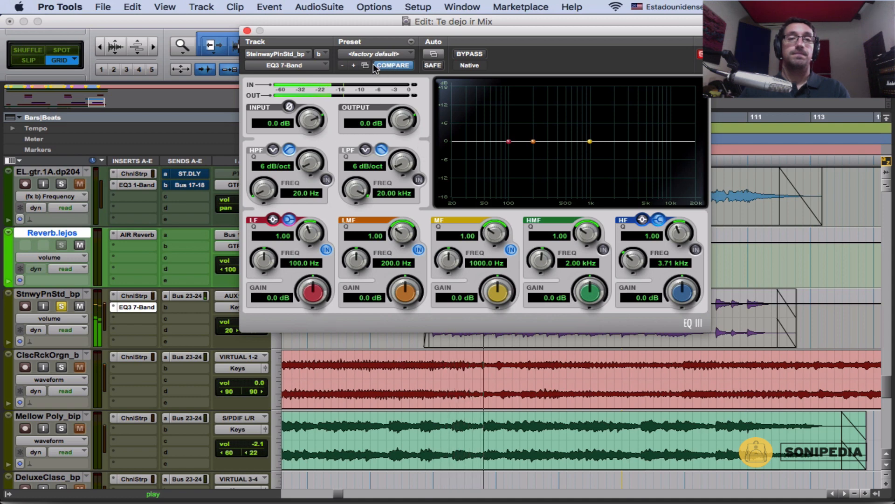
Step: Enable the HMF and HF bands in the piano track's EQ3 7-Band, boosting HMF 4.0 dB at 3.03 kHz and HF 6.1 dB
click(247, 30)
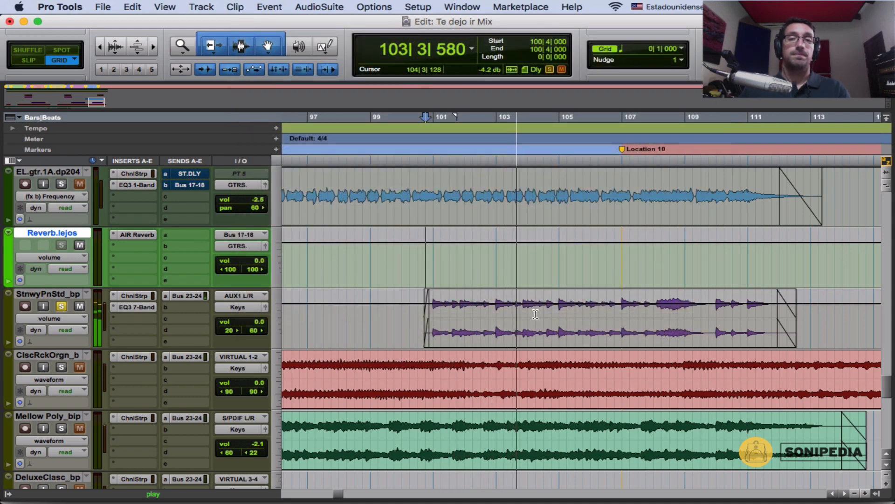
key(space)
click(138, 306)
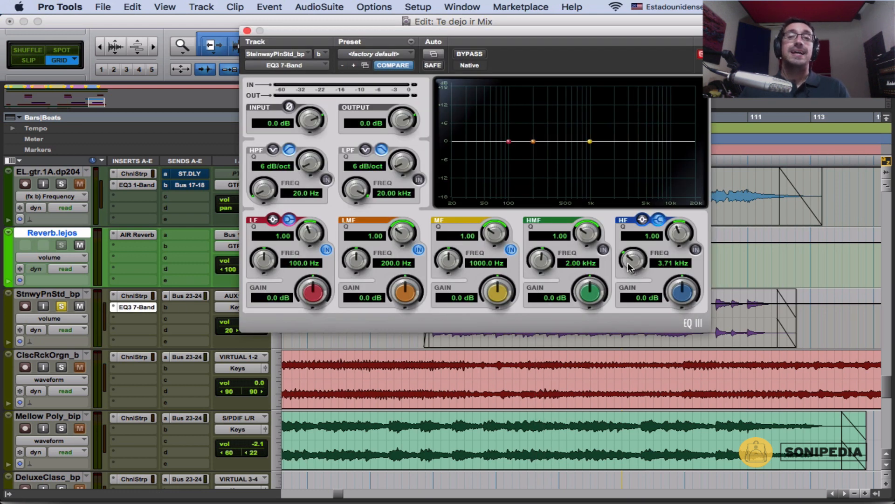
click(602, 250)
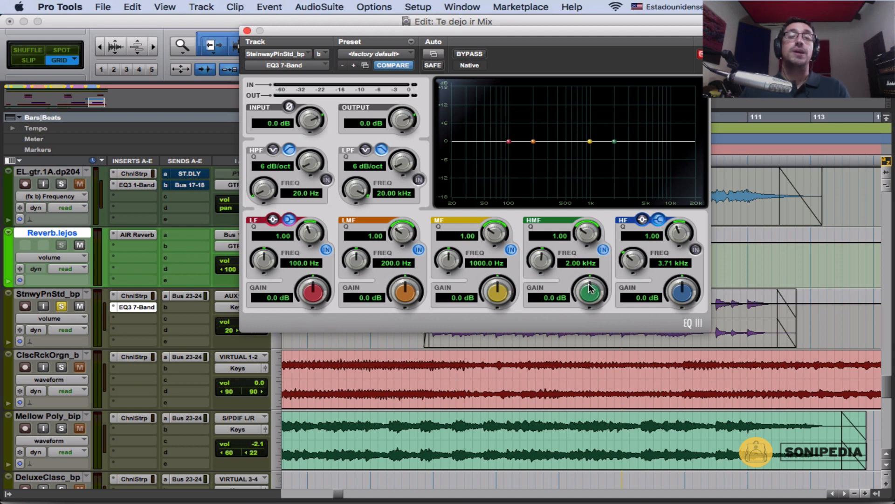
click(695, 250)
drag(677, 295, 688, 280)
drag(545, 256, 548, 252)
drag(586, 292, 589, 288)
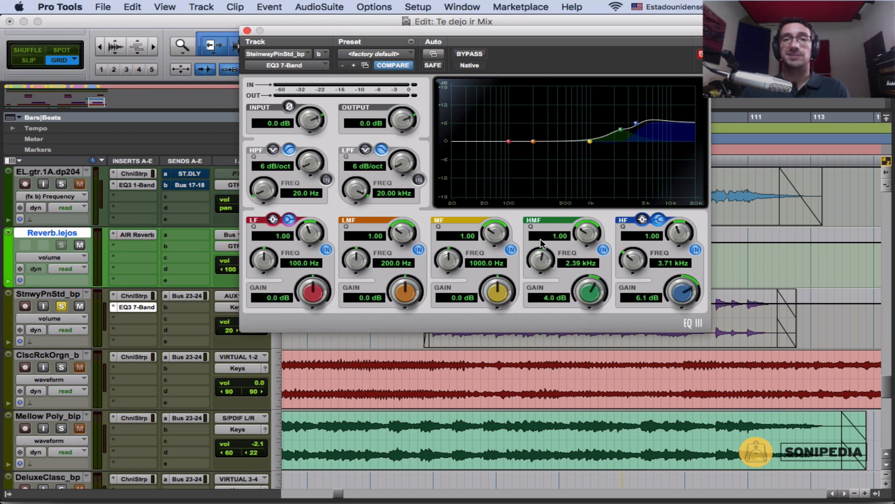
drag(548, 262, 551, 259)
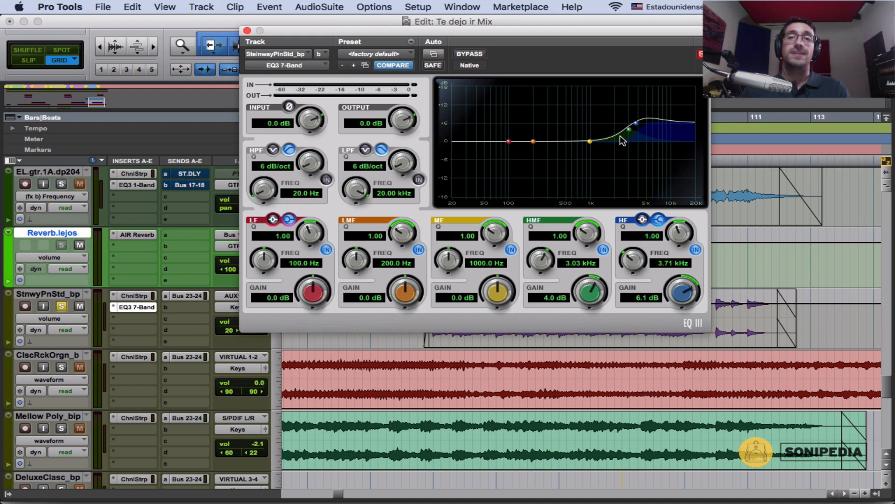
Step: Play the piano while comparing the sound with the EQ bypassed and active, leaving the EQ active at the end
click(474, 53)
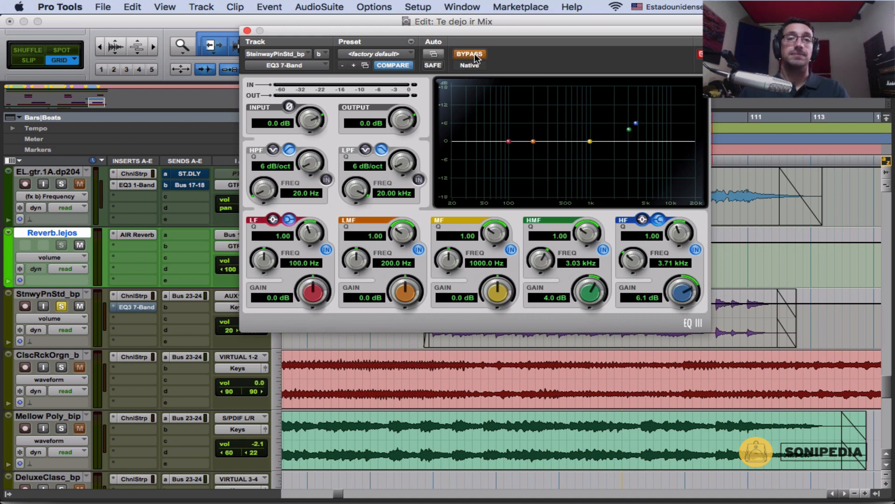
key(space)
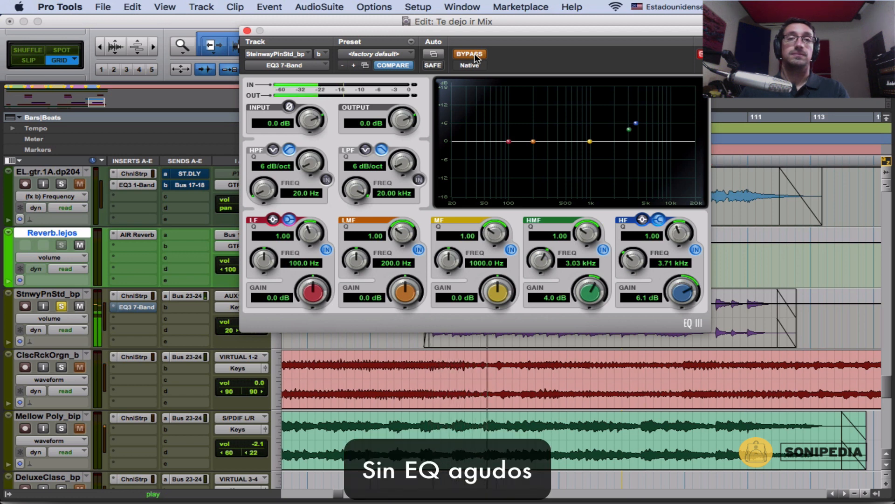
click(475, 54)
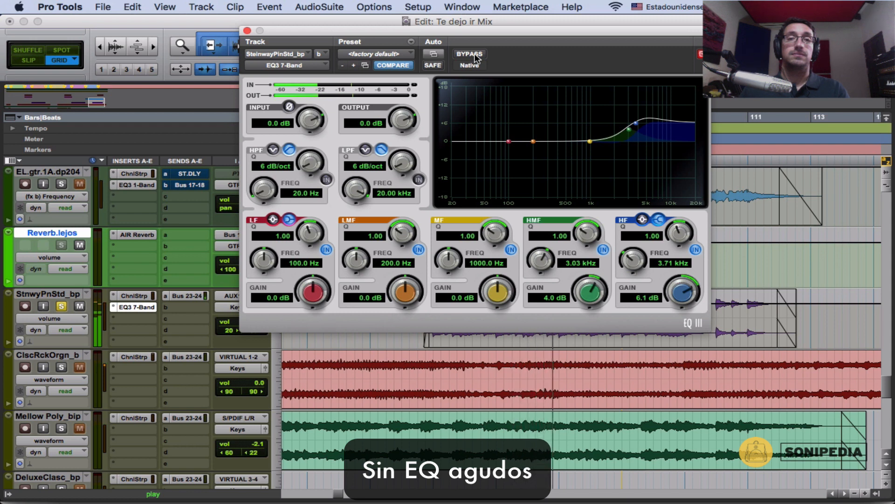
click(474, 53)
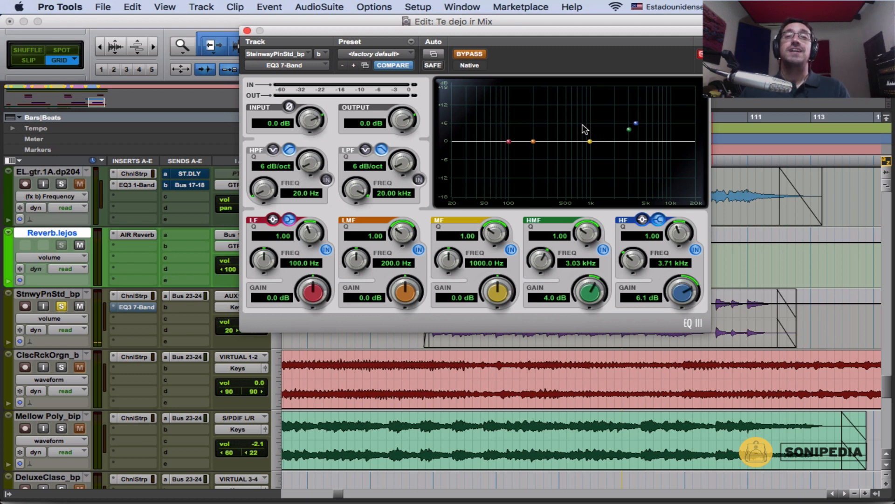
click(472, 54)
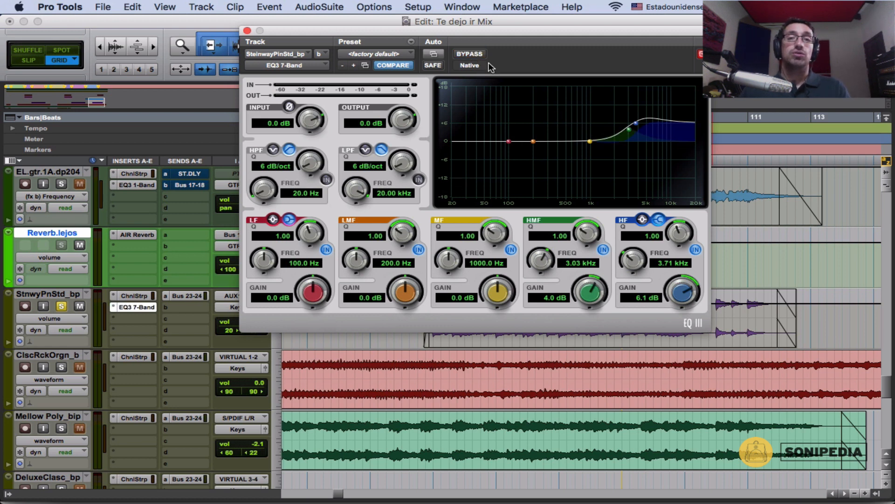
Step: Switch off the piano EQ's HF and HMF bands, and turn its low-pass filter on and back off
click(695, 250)
click(604, 250)
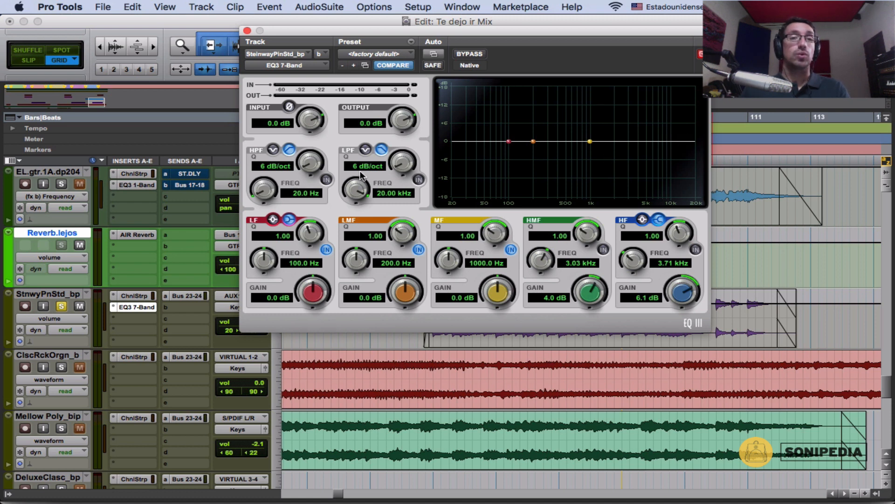
click(419, 180)
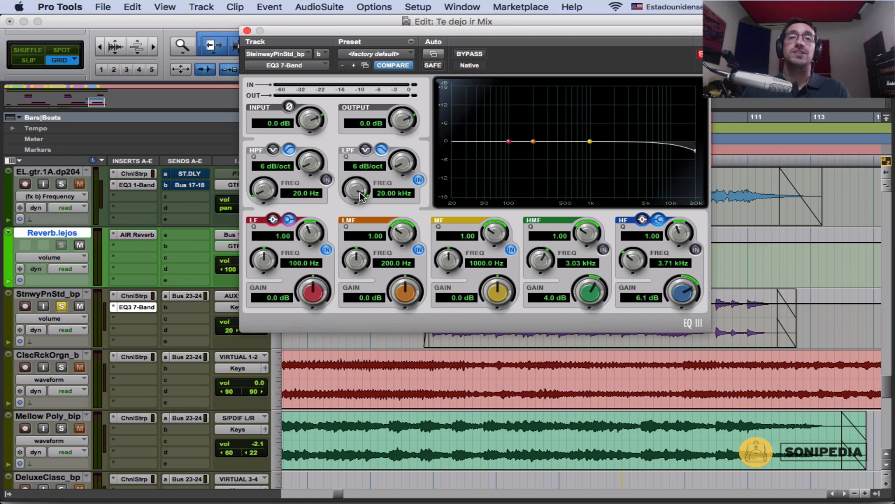
click(419, 180)
Step: Enable the HF band, set its frequency to 2.43 kHz and its gain to -12.0 dB, and listen to the piano
click(695, 250)
drag(681, 290, 656, 334)
drag(628, 254, 695, 254)
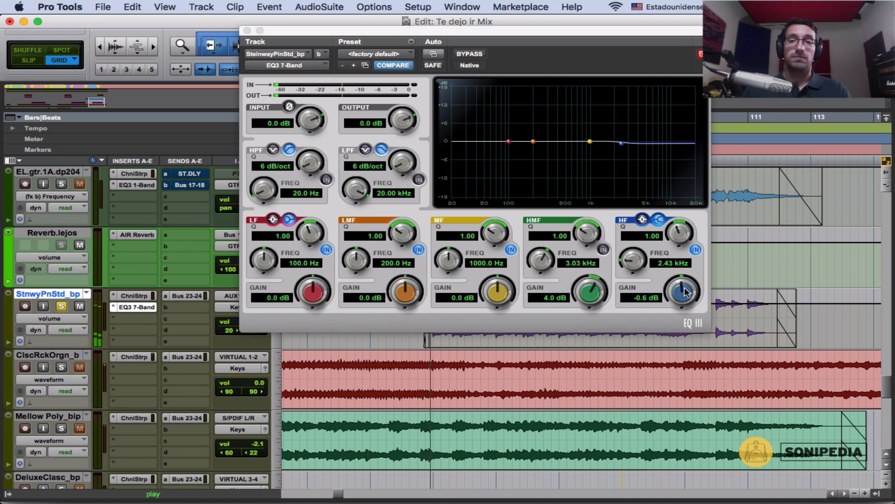
drag(687, 289, 593, 343)
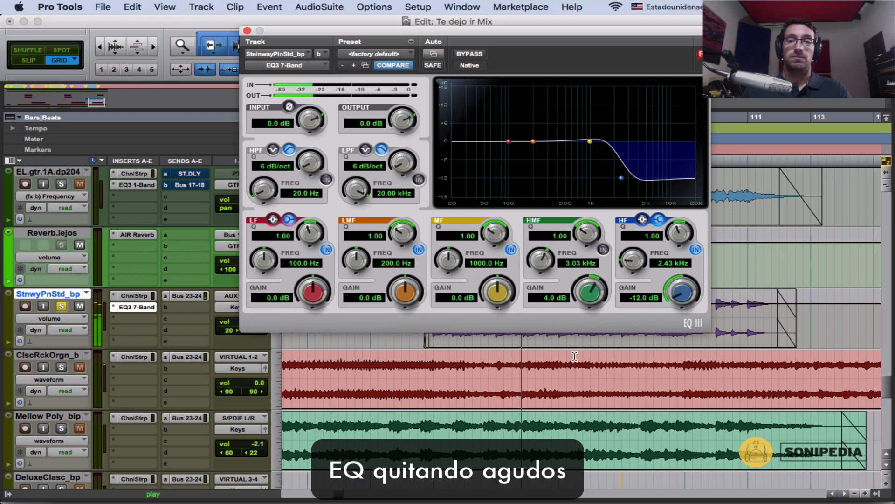
drag(683, 293, 644, 334)
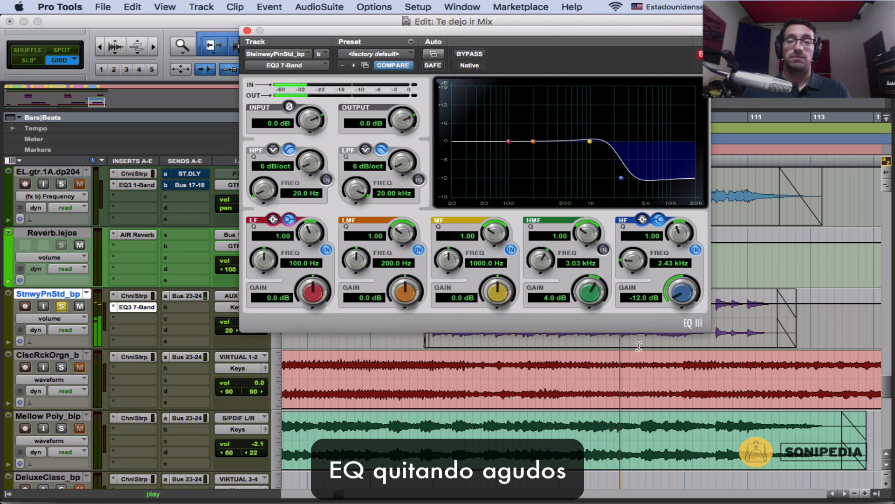
Step: Switch off the HF band with its gain reset to 0.0 dB, and enable the low-pass filter, sweeping its frequency during playback
click(695, 250)
alt+click(679, 296)
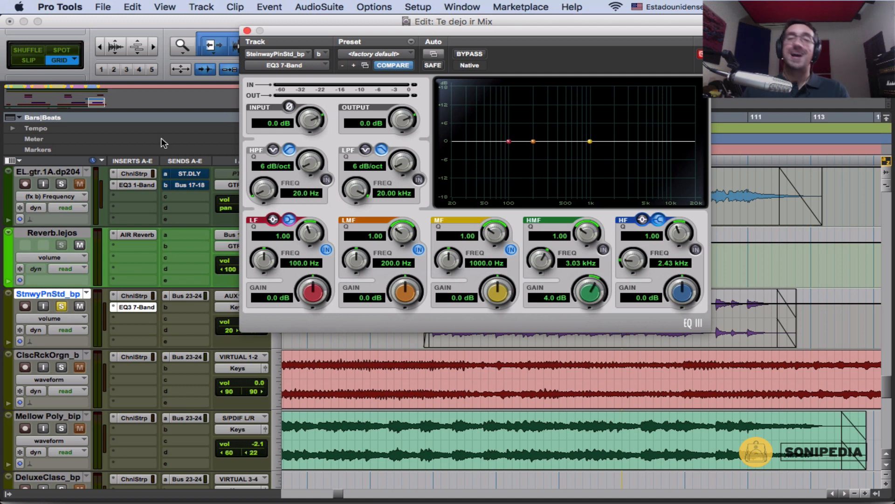
click(422, 180)
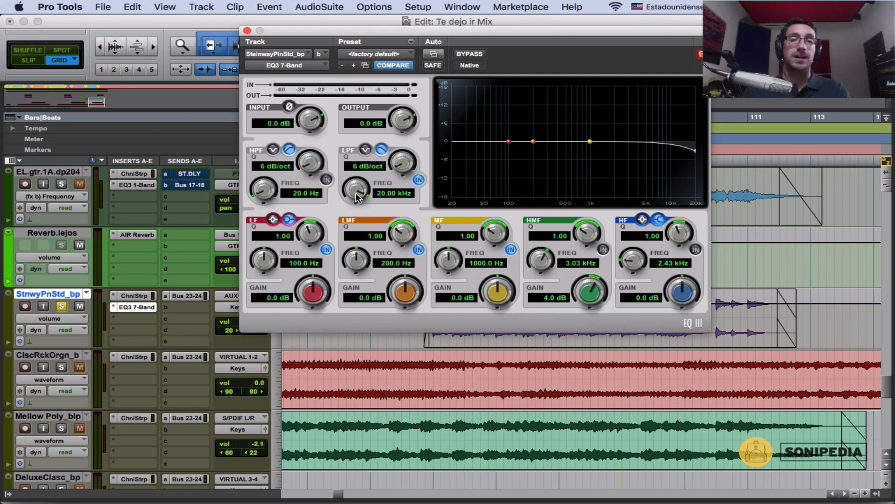
key(space)
drag(360, 198, 338, 220)
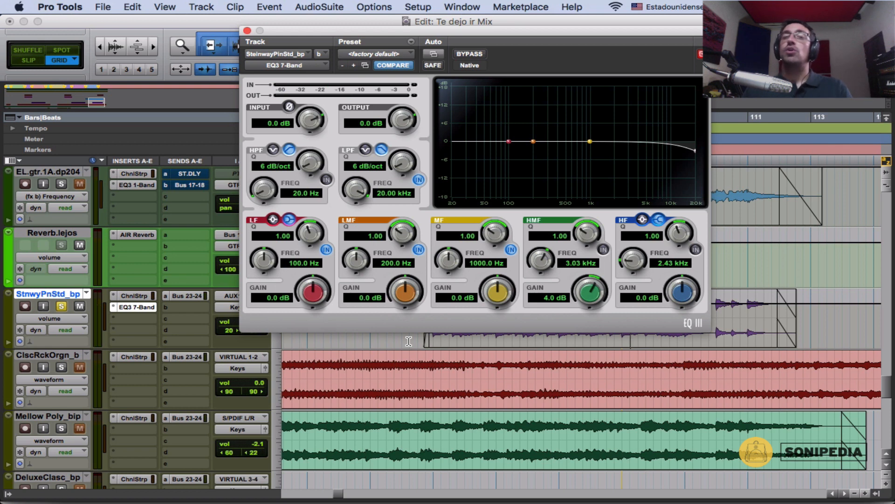
click(247, 30)
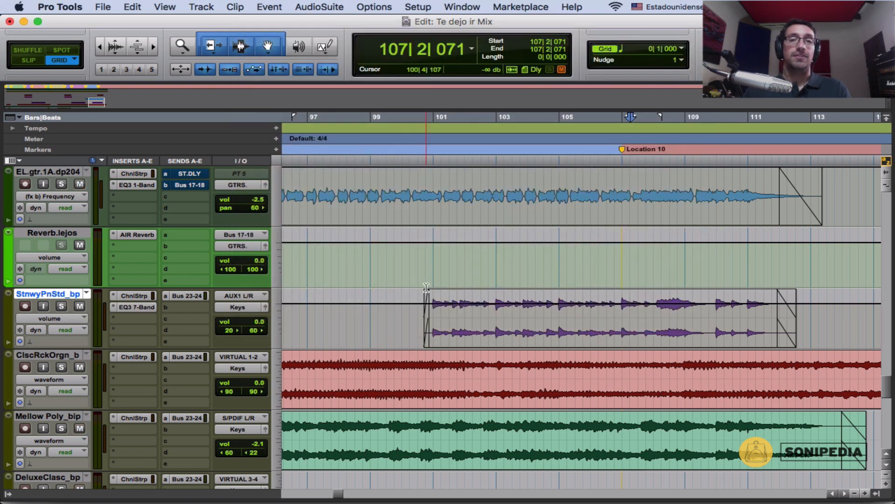
Step: Place the edit cursor at bar 93, the start of the Outro, on the EL.gtr.1A guitar track
scroll(426, 288, up, 2)
key(super+bracketleft)
click(383, 260)
key(t)
key(t)
key(r)
key(r)
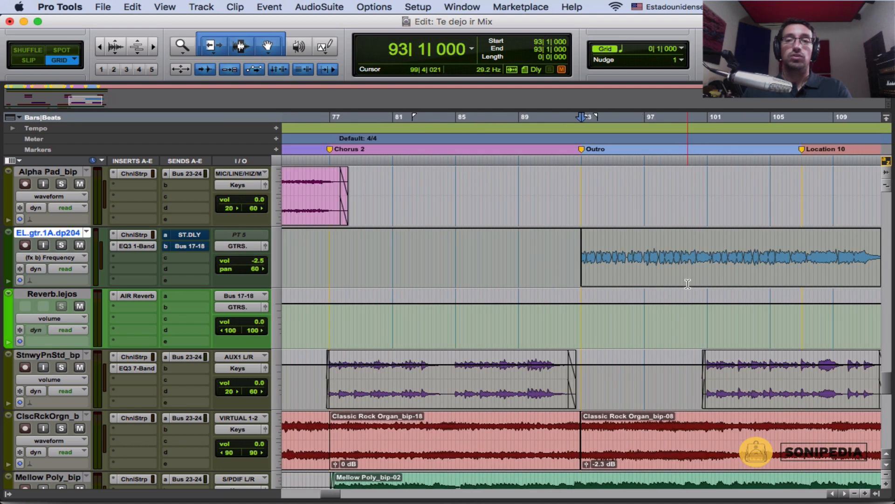
click(667, 208)
key(t)
drag(408, 253, 731, 266)
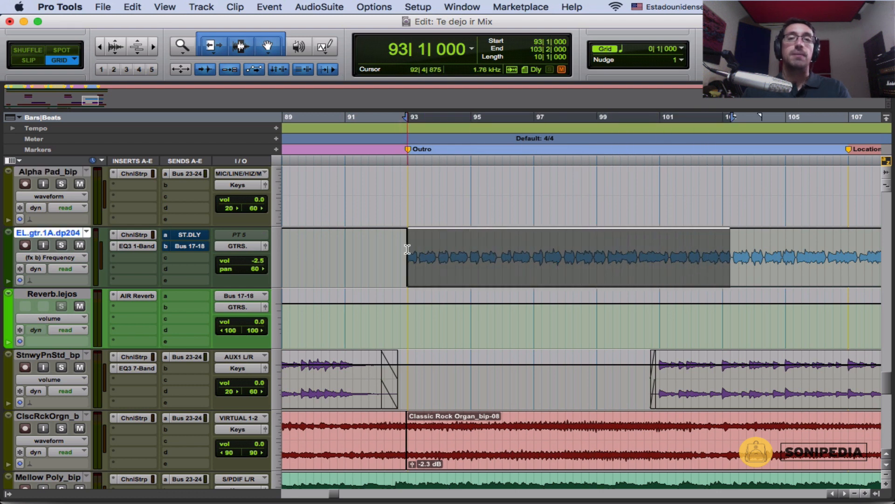
click(407, 250)
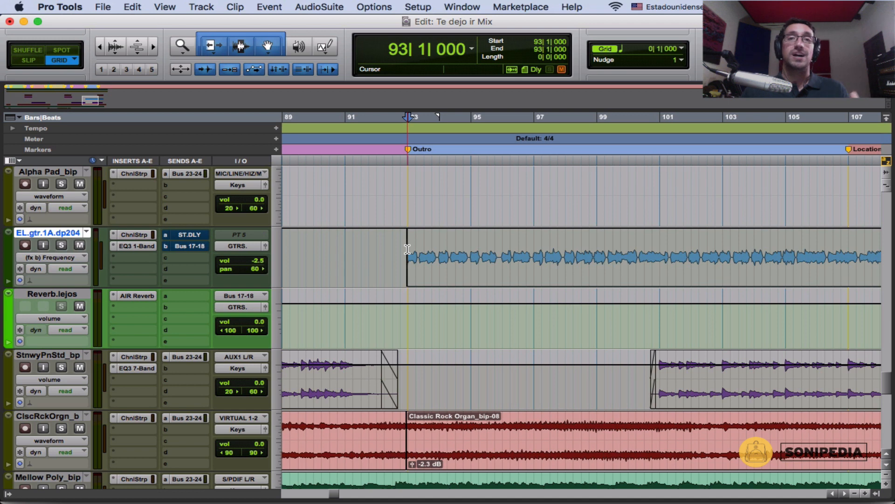
Step: Open the guitar track's EQ3 1-Band low-pass filter and check which of its parameters are enabled for automation
click(140, 246)
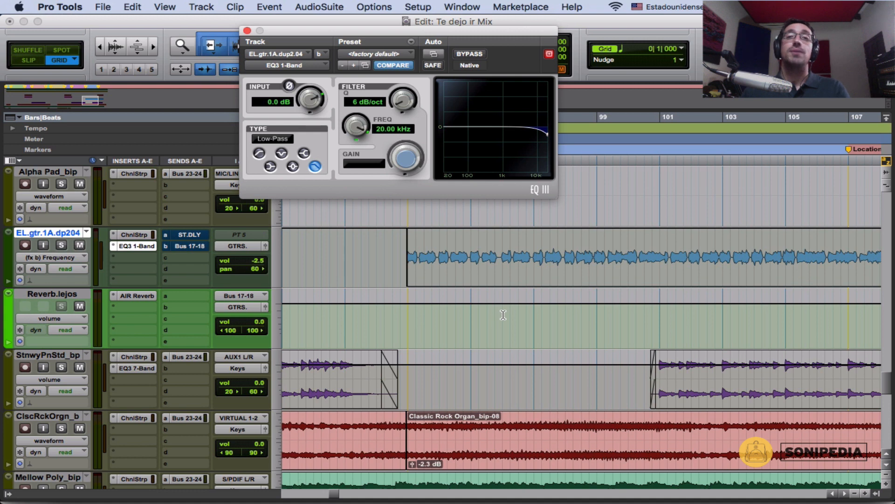
drag(356, 126, 372, 111)
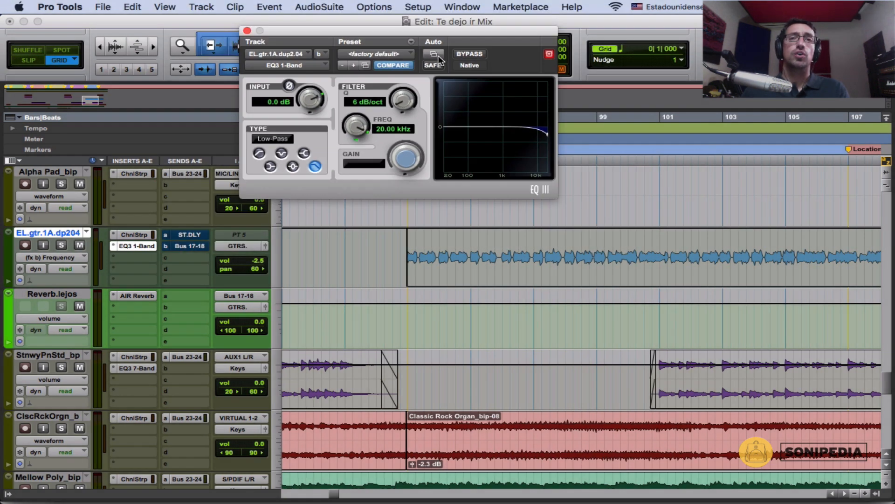
click(436, 53)
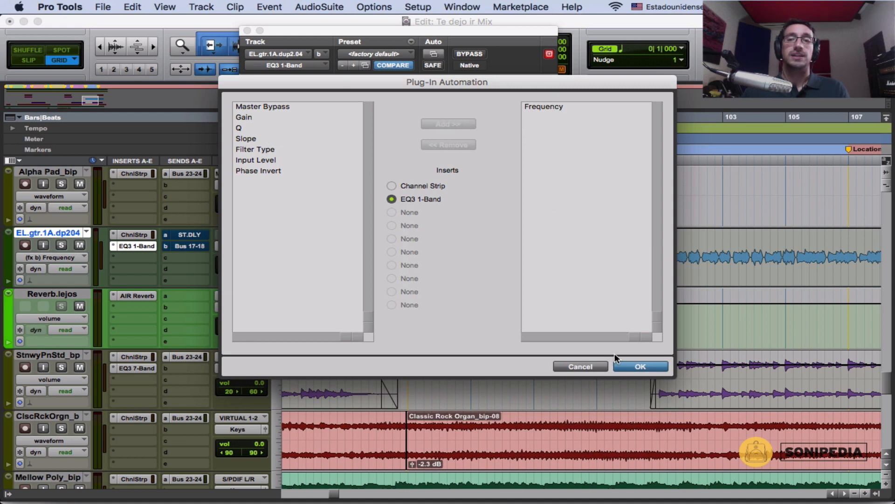
click(633, 365)
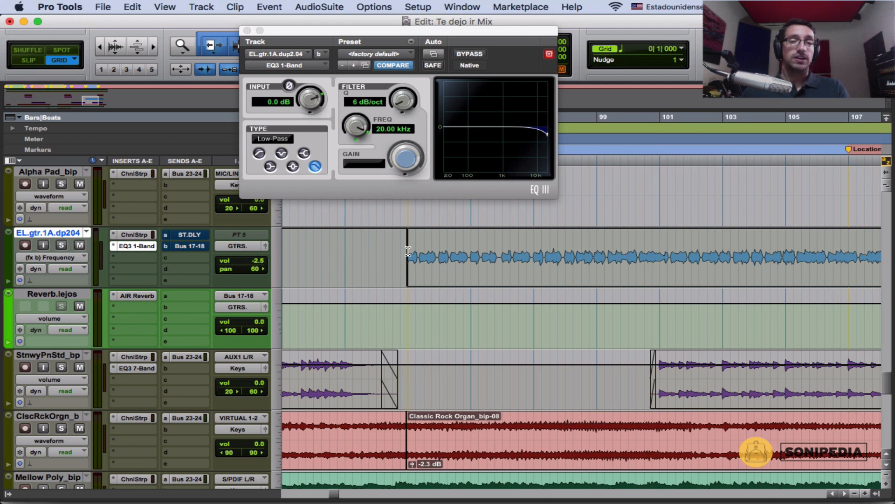
Step: Select the guitar part from just before bar 93 to bar 101 and show the EQ3 1-Band Frequency automation on the track
drag(401, 254, 659, 254)
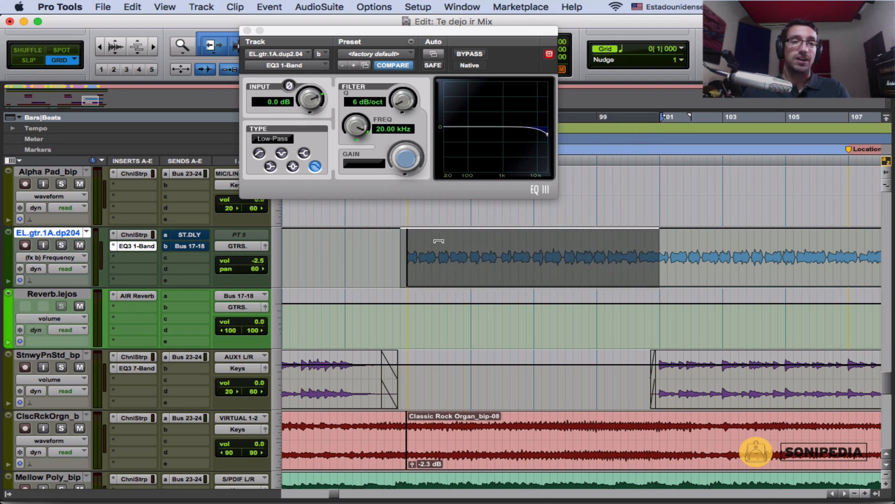
click(68, 257)
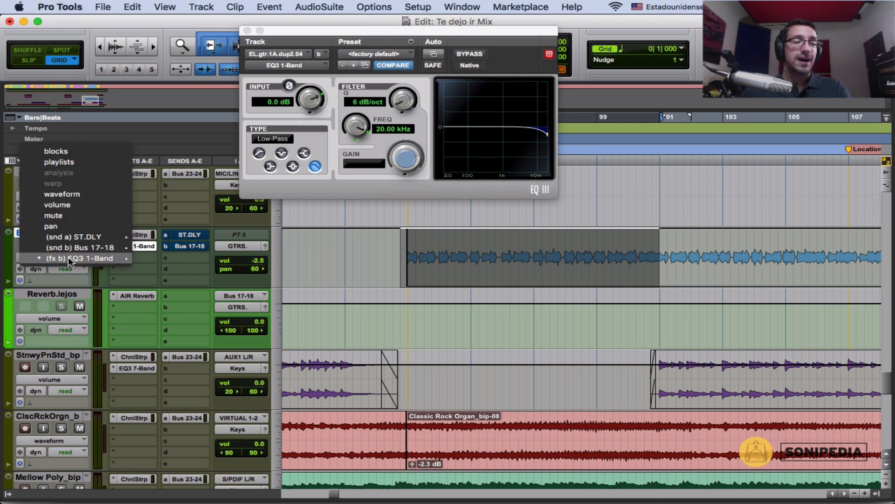
mouse_move(69, 234)
mouse_move(72, 262)
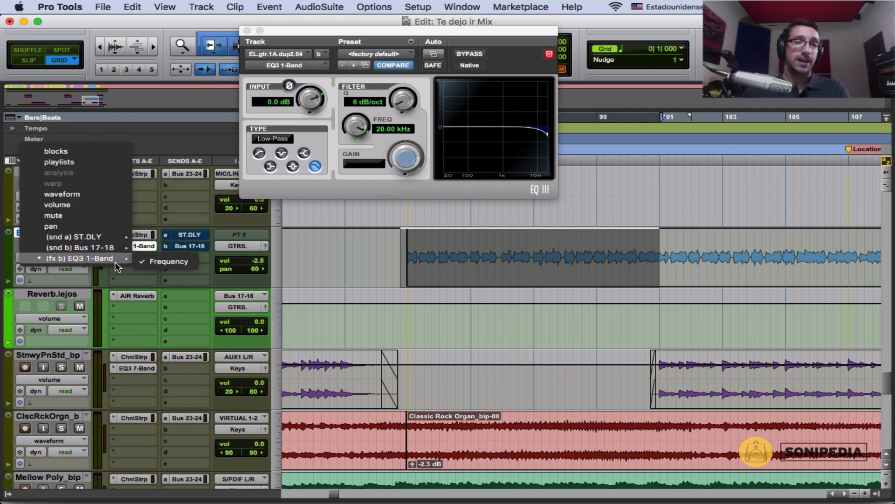
click(159, 261)
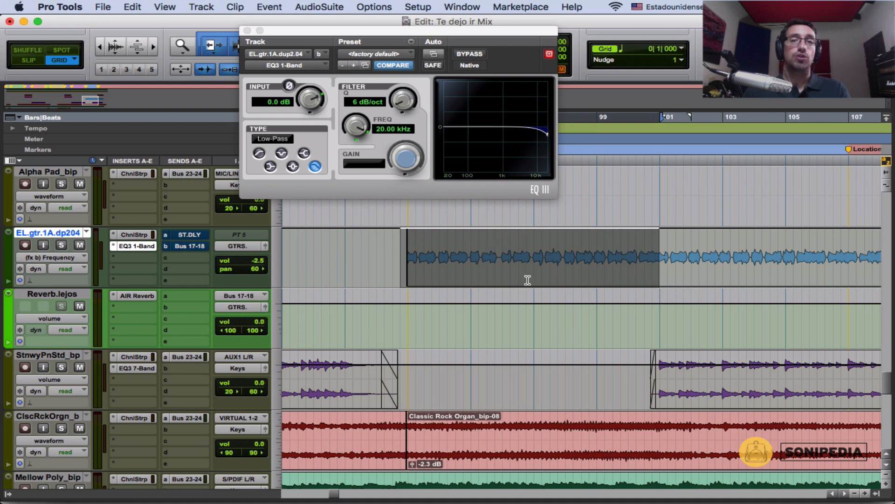
Step: Shape the frequency automation into a ramp descending from 20.00 kHz at bar 93 to the lowest value at bar 101
drag(605, 234, 602, 237)
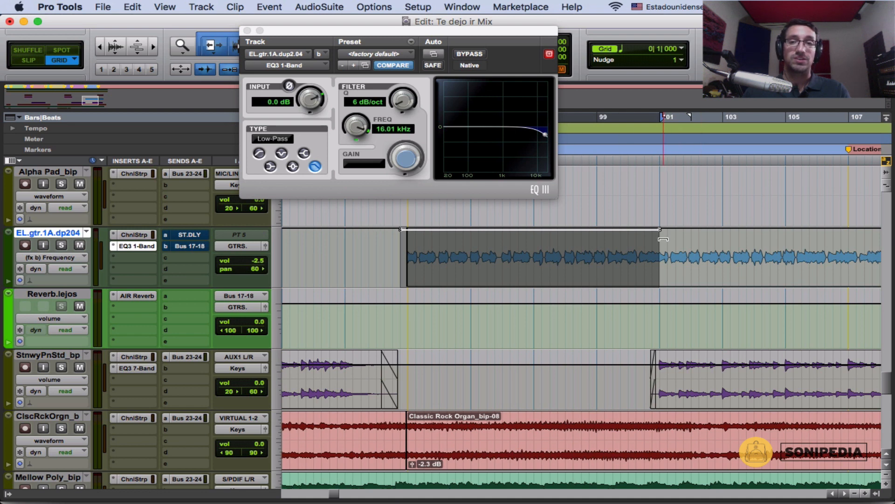
drag(637, 232, 659, 286)
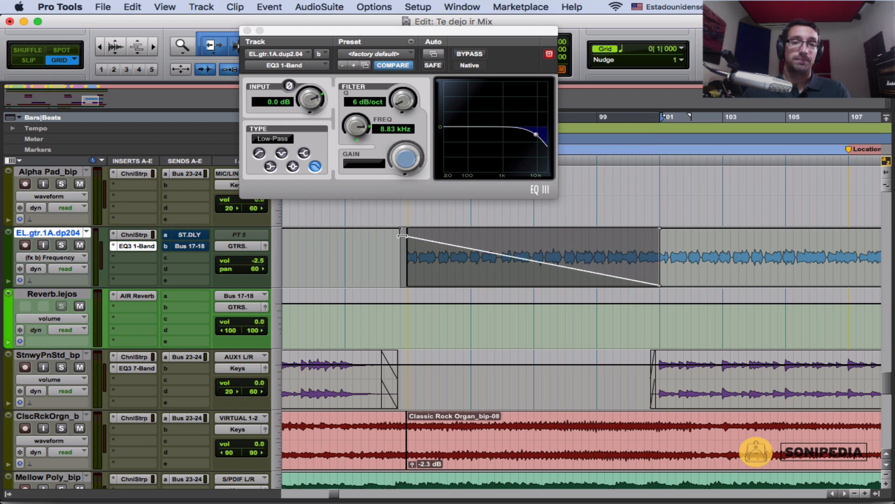
drag(402, 236, 408, 237)
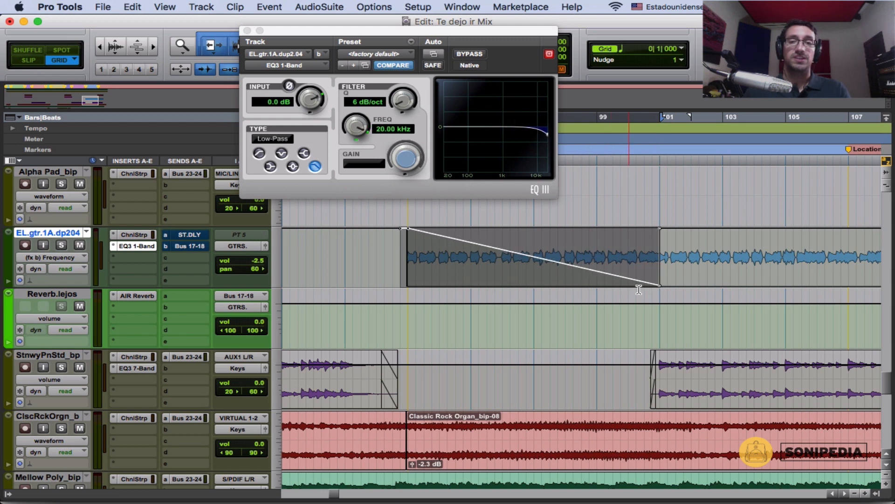
Step: Solo the guitar track and play it from the start of the Outro to hear the filter automation
click(402, 258)
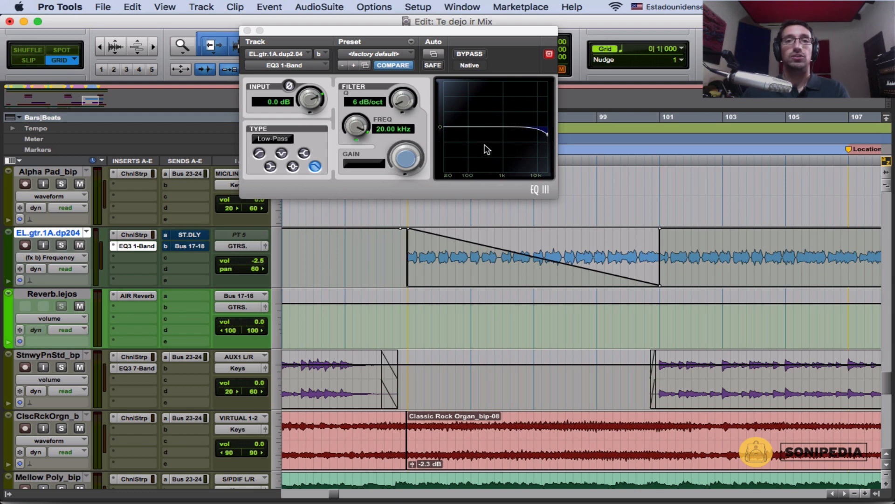
key(shift+s)
key(space)
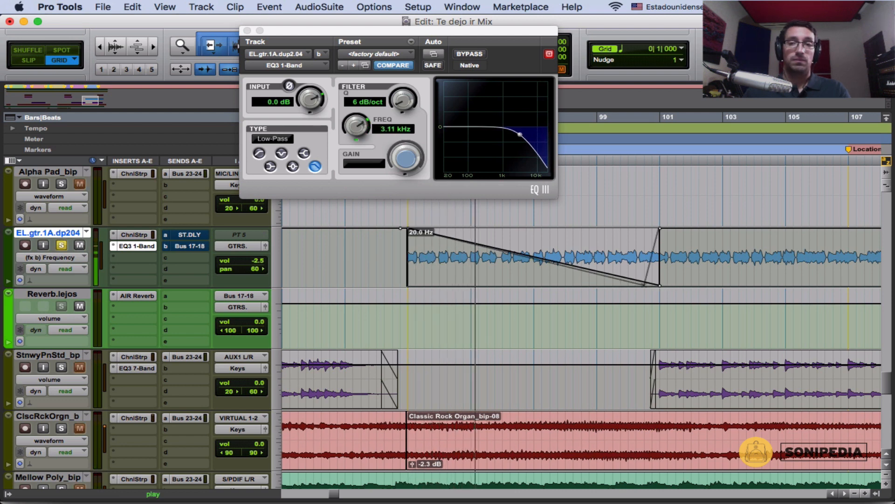
Step: Hold the guitar's frequency automation at its minimum after the ramp, move the ramp's low point to about 99|4, and stop playback
drag(659, 228, 656, 318)
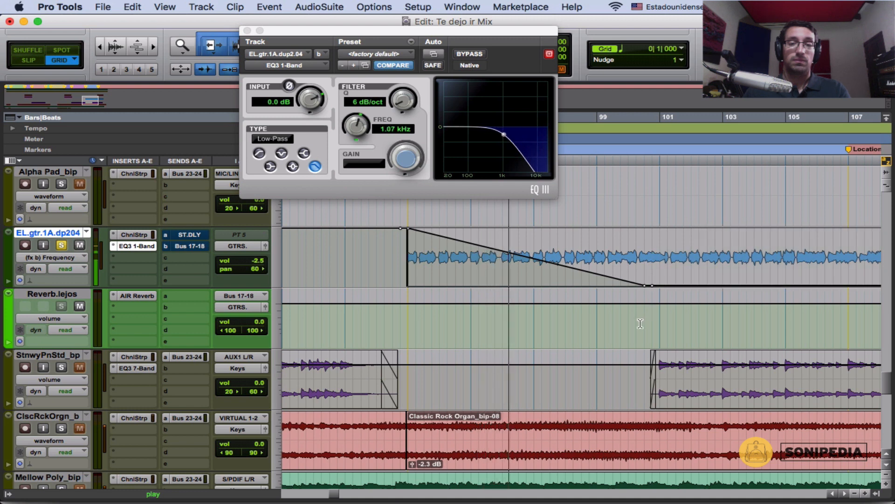
drag(647, 286, 621, 286)
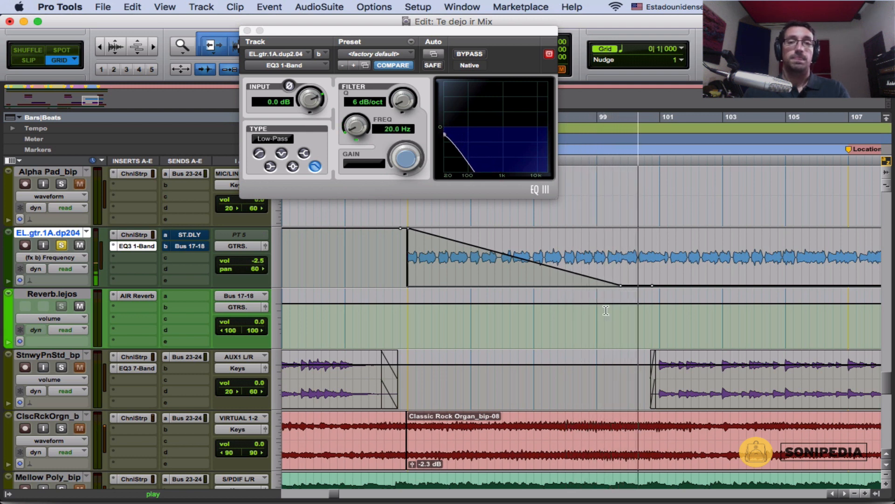
key(space)
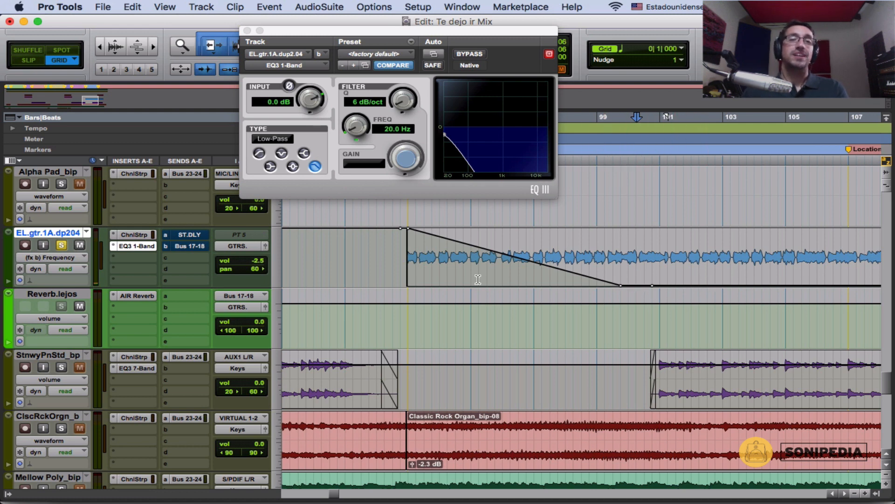
click(403, 272)
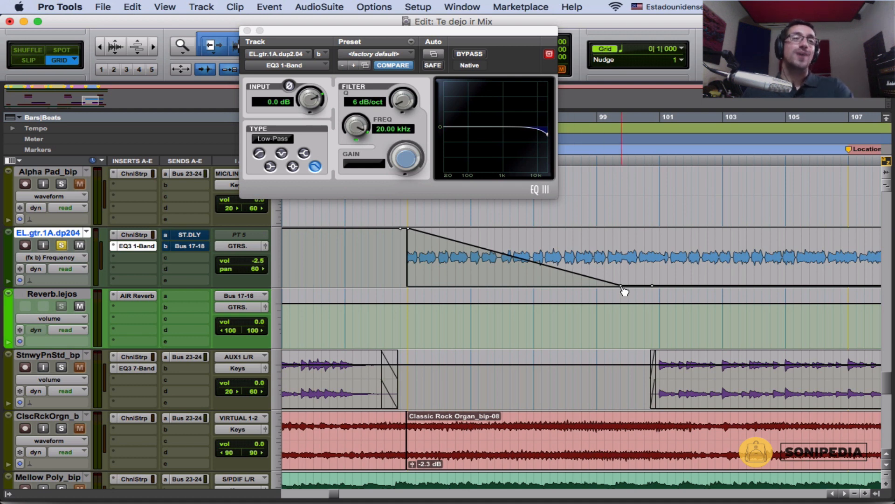
Step: Select the Reverb.lejos volume automation from bar 93 to 99|4 and unmute the guitar track's Bus 17-18 send
drag(406, 321, 618, 322)
click(196, 251)
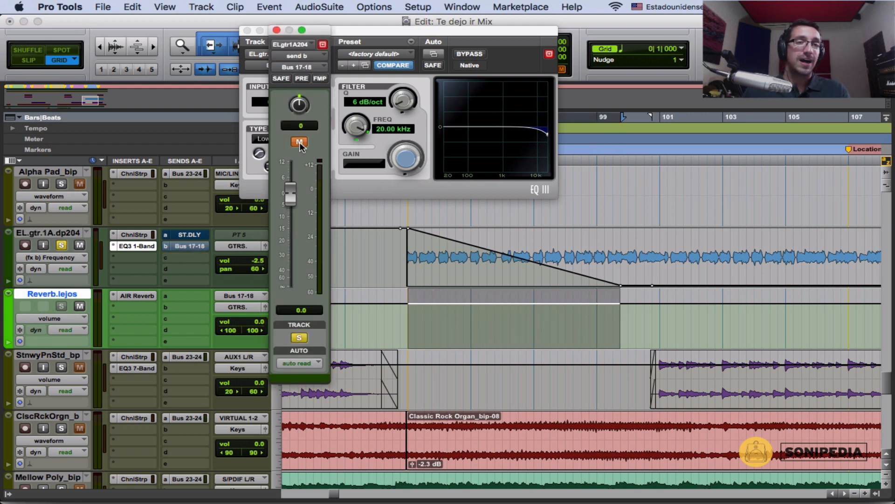
click(300, 144)
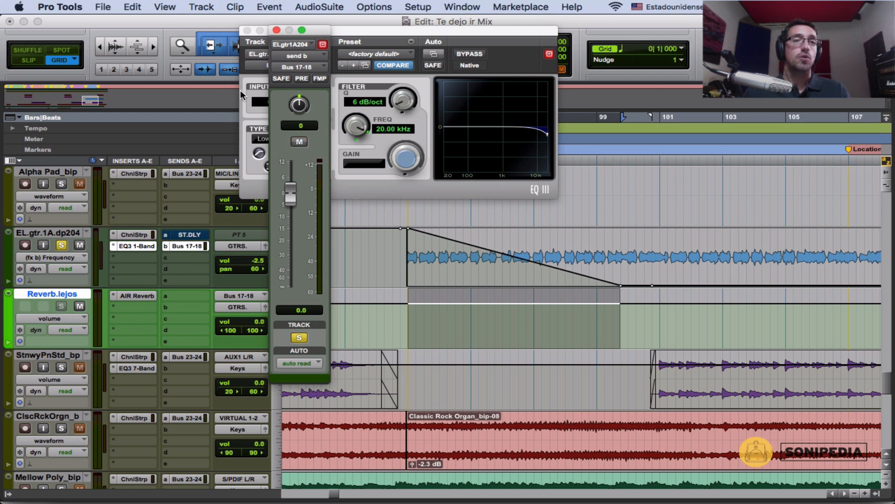
click(277, 30)
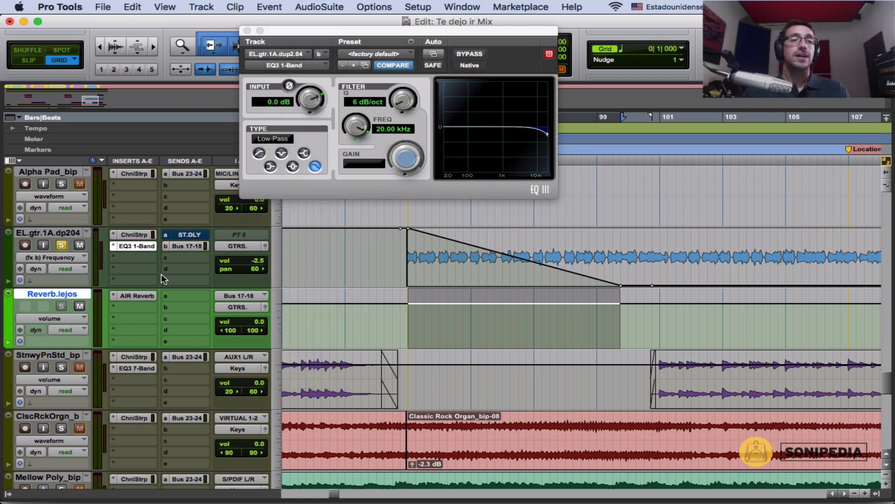
Step: Ramp the Reverb.lejos volume up from −∞ at bar 93 to 0.0 dB at 99|4, checking the AIR Reverb and Bus 17-18 send settings
click(150, 296)
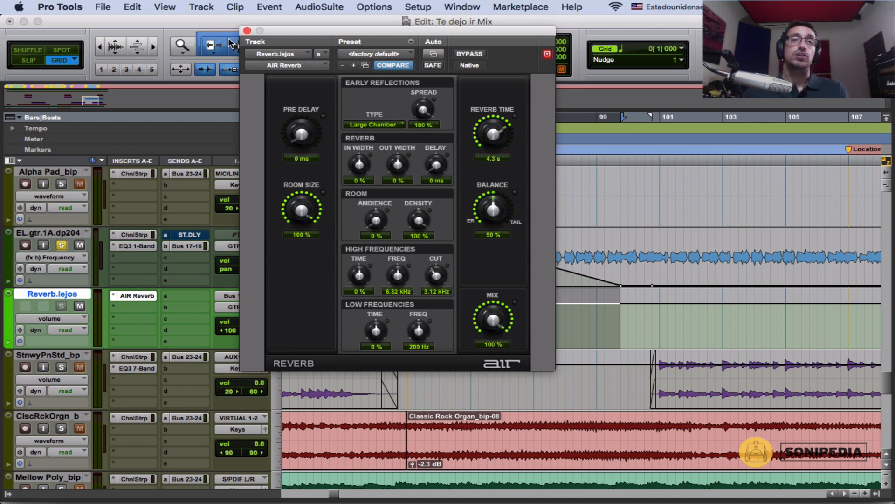
click(248, 31)
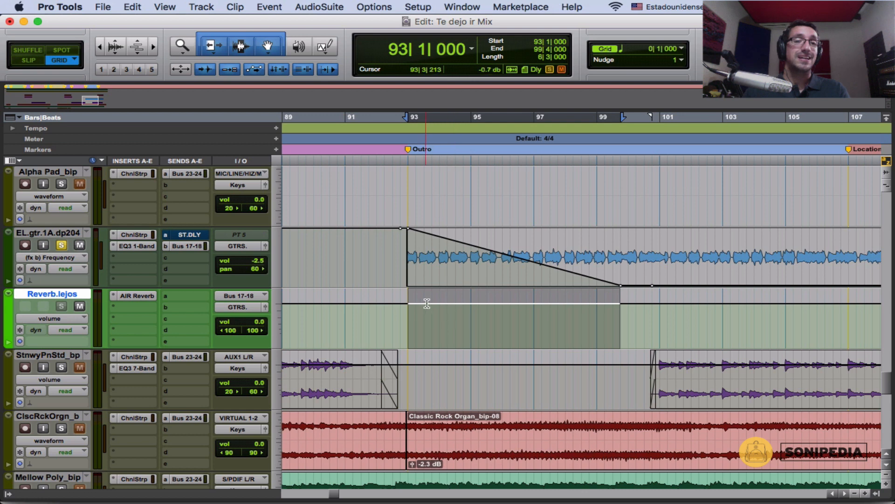
drag(427, 301, 410, 347)
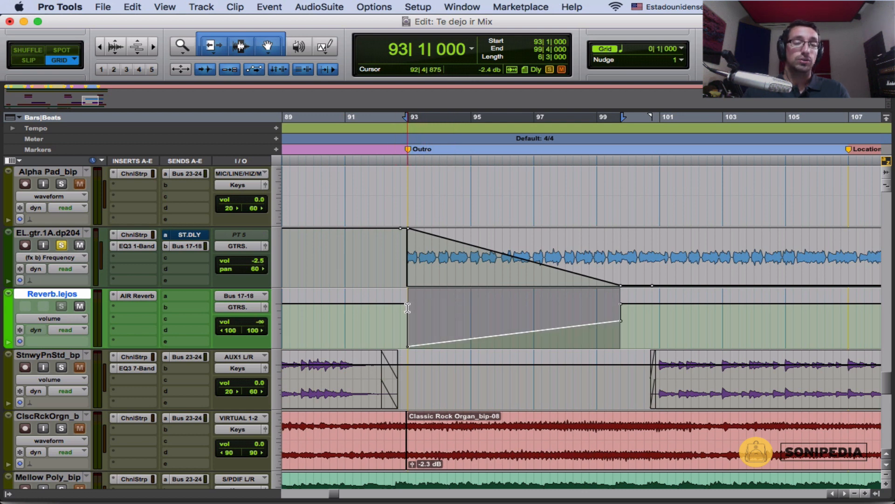
drag(621, 321, 622, 304)
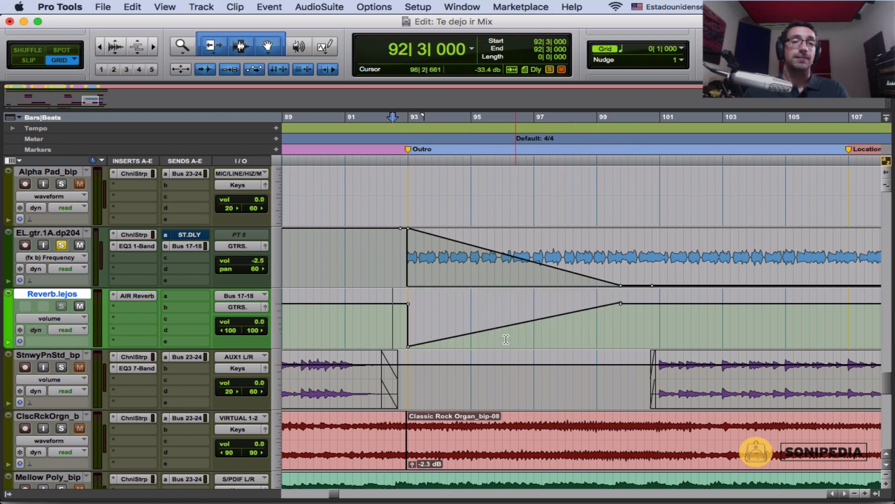
click(191, 247)
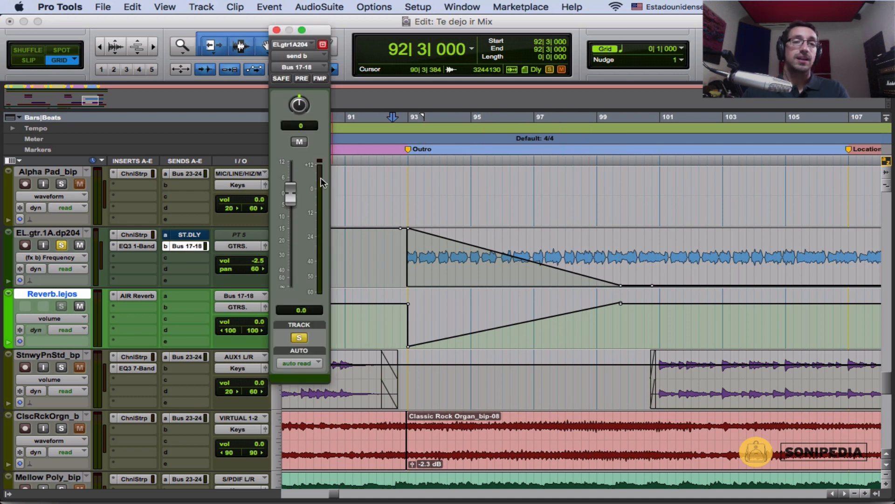
click(276, 30)
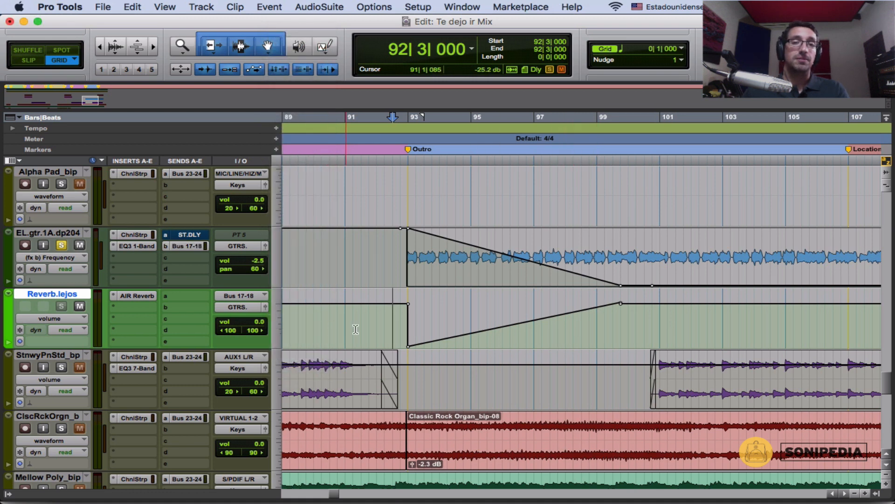
Step: Play the soloed guitar from 92|4 and raise the end point of the Reverb.lejos volume ramp above 0 dB
click(397, 330)
key(space)
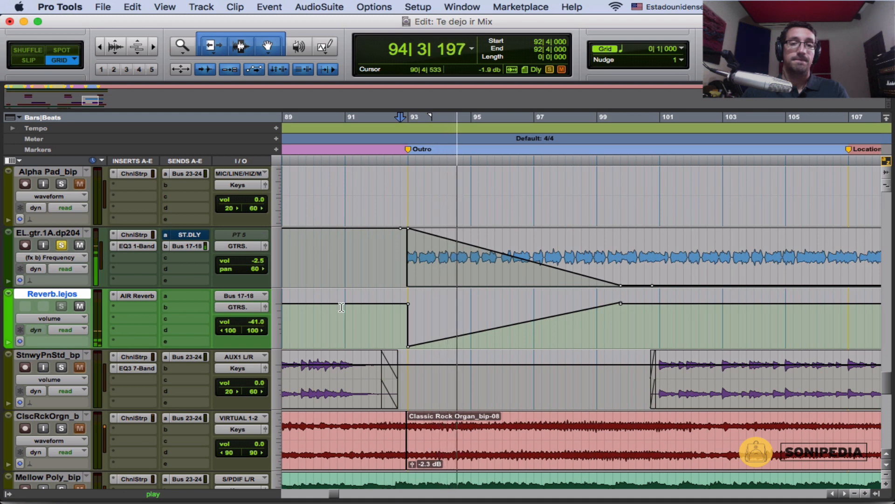
click(621, 303)
drag(620, 302, 620, 299)
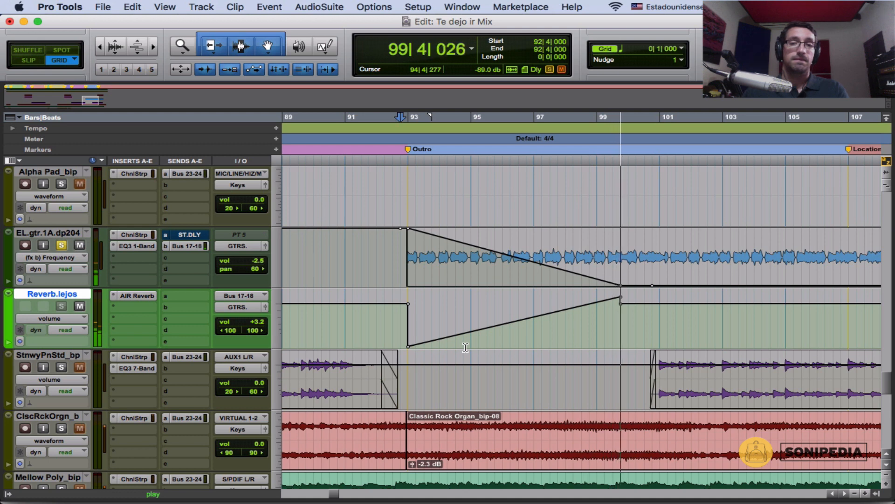
key(space)
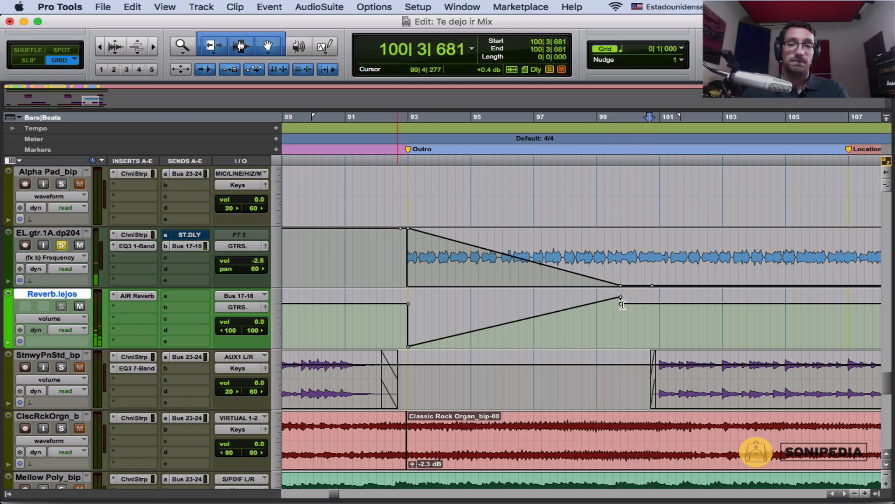
Step: Raise the Reverb.lejos volume following the ramp to +7.4 dB and play the transition from 98|4
drag(622, 300, 625, 295)
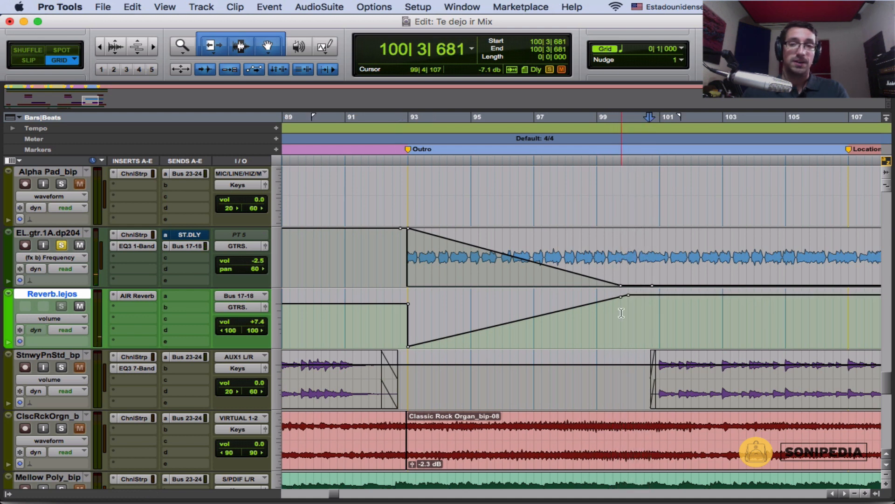
click(589, 320)
key(space)
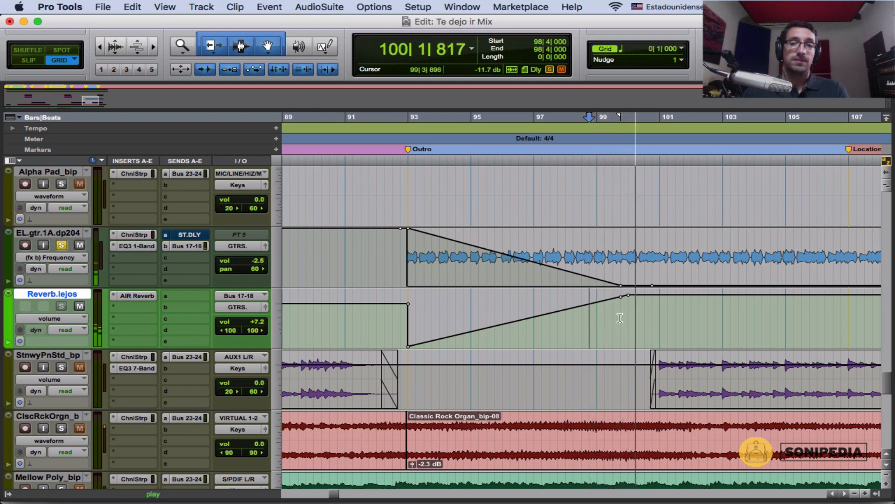
key(space)
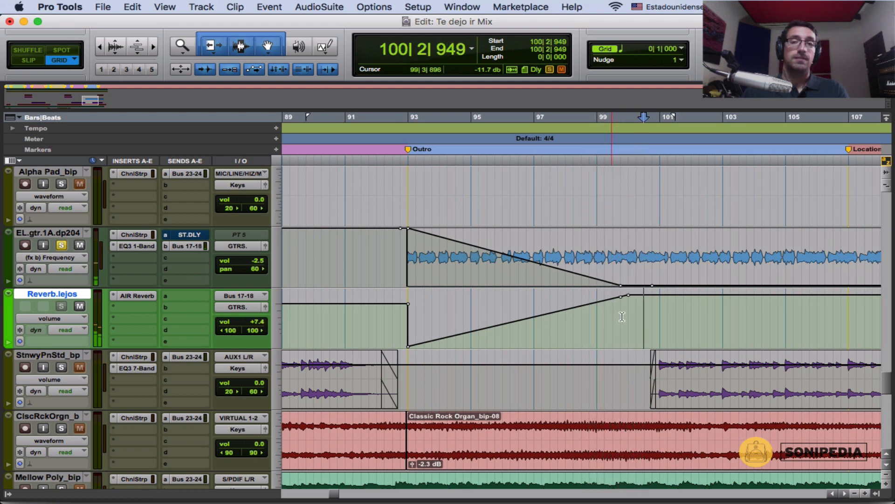
click(539, 341)
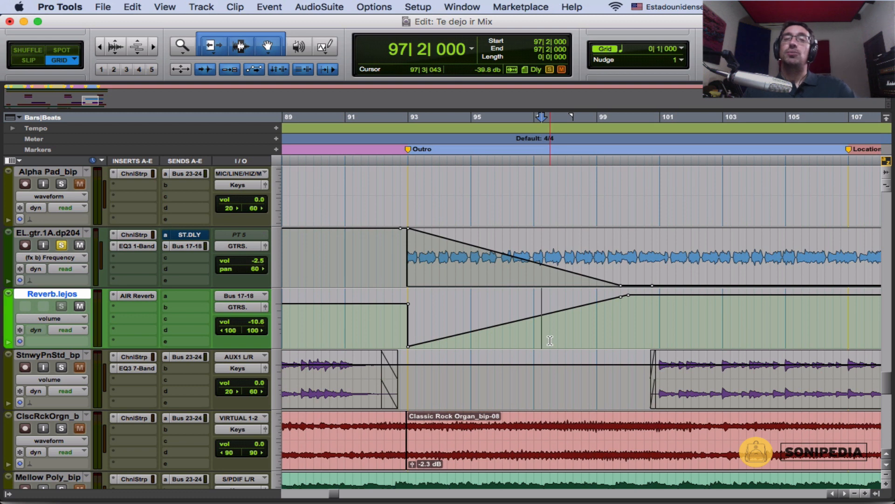
Step: Show the guitar track's volume automation and select it from bar 93 to bar 101
click(69, 257)
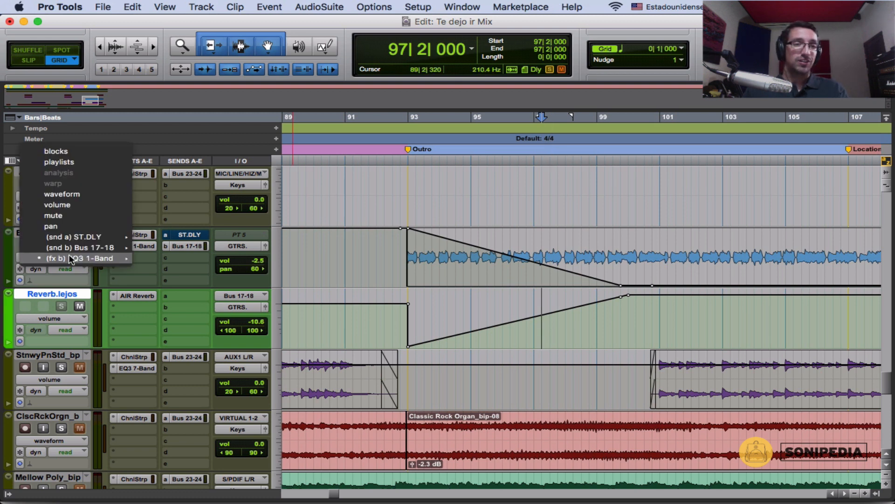
click(97, 205)
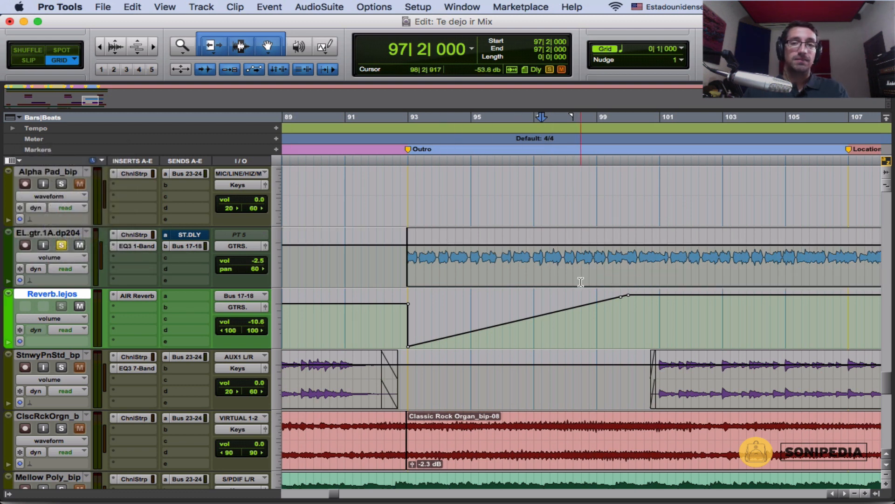
drag(401, 275, 720, 278)
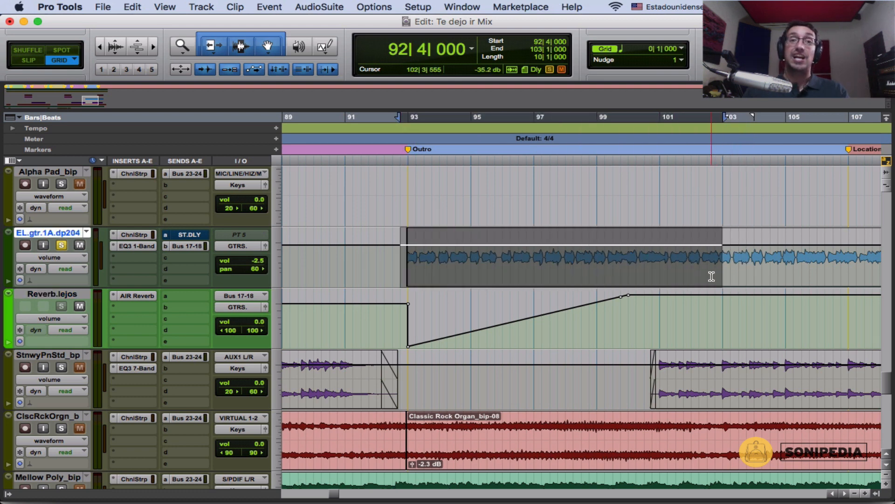
click(693, 236)
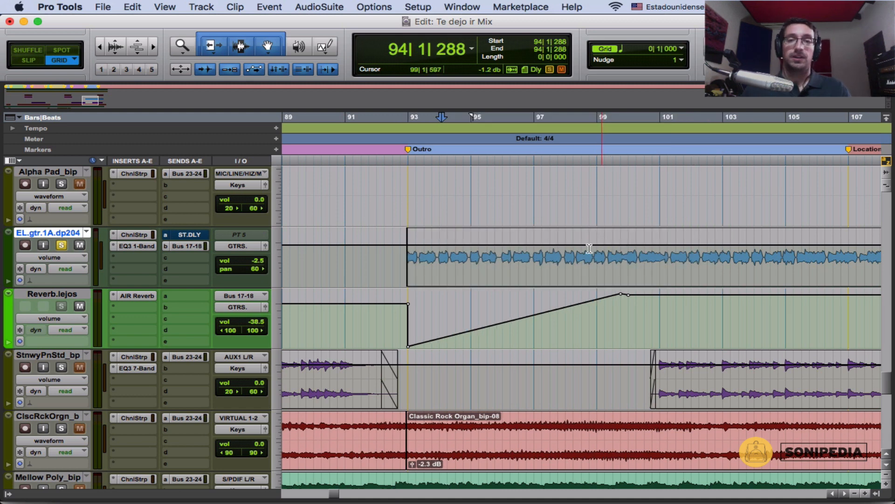
drag(405, 269, 639, 277)
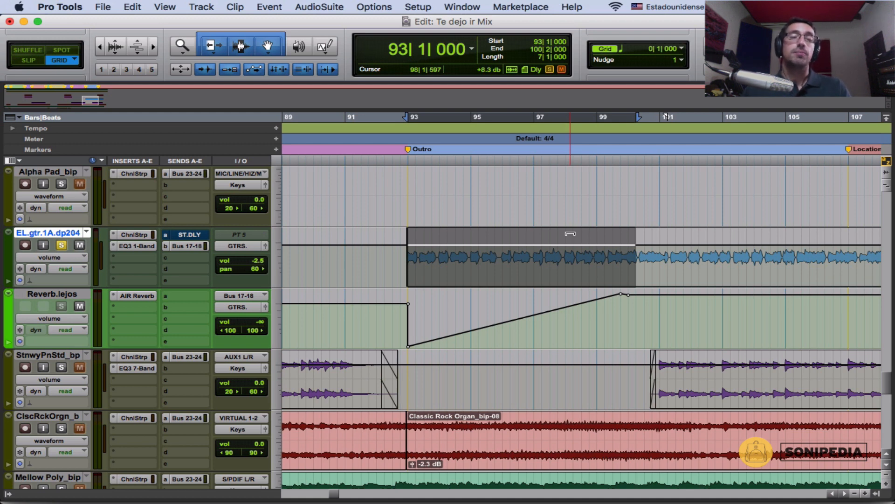
click(62, 259)
click(67, 259)
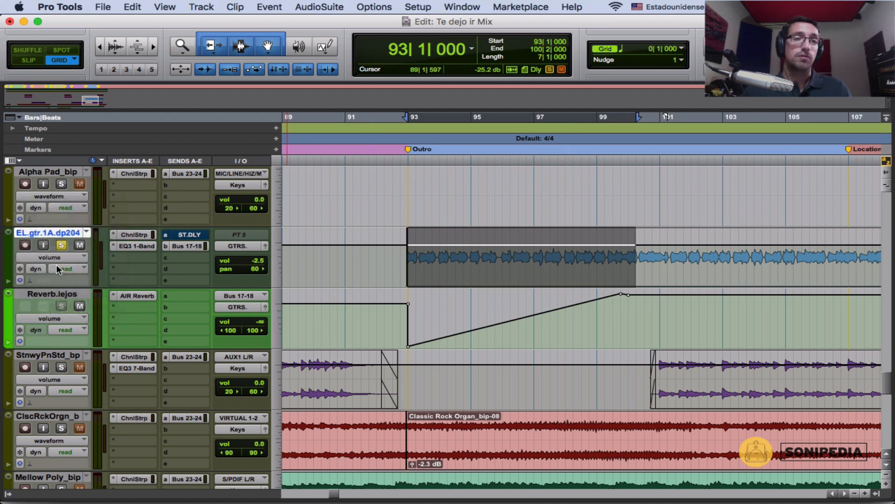
shift+click(663, 262)
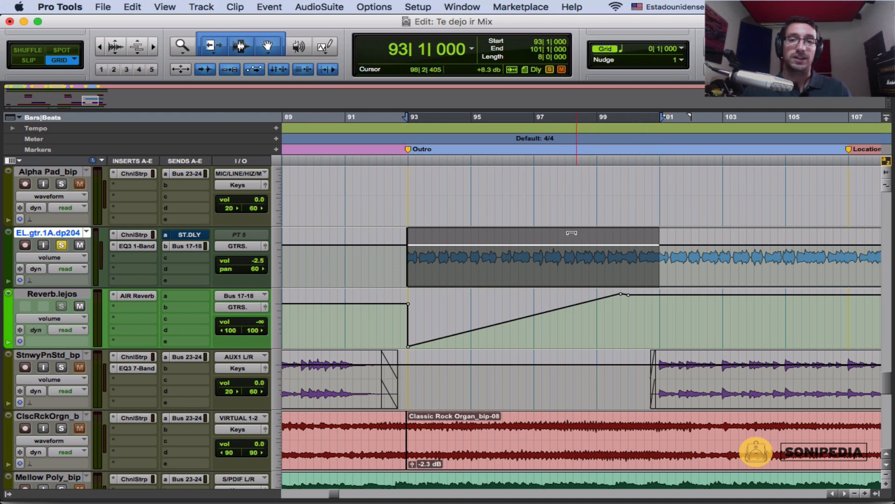
Step: Shape the guitar's volume automation into a descending ramp from bar 93 to the minimum at bar 101, with a breakpoint just before bar 94
drag(492, 236, 491, 240)
drag(660, 250, 636, 285)
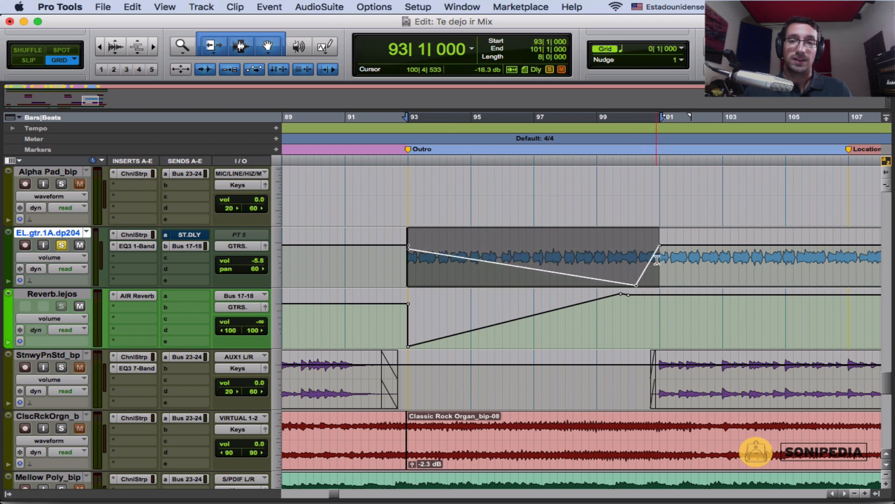
drag(660, 248, 661, 286)
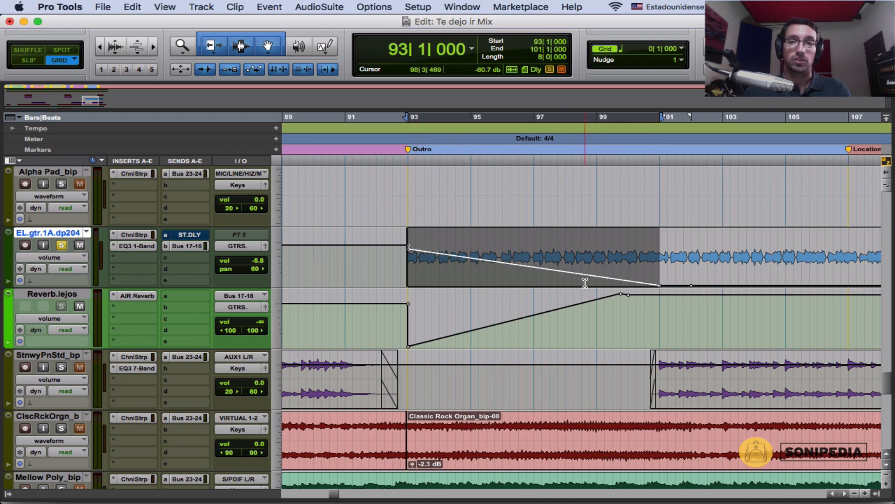
click(455, 275)
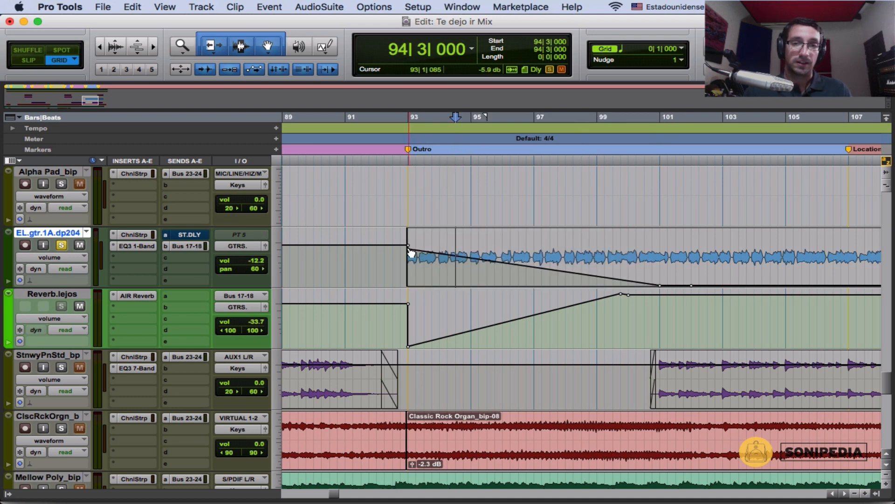
click(432, 248)
Step: Play the guitar from 92|4 with its EQ3 1-Band filter open to hear the combined volume, filter and reverb automation
click(399, 261)
key(space)
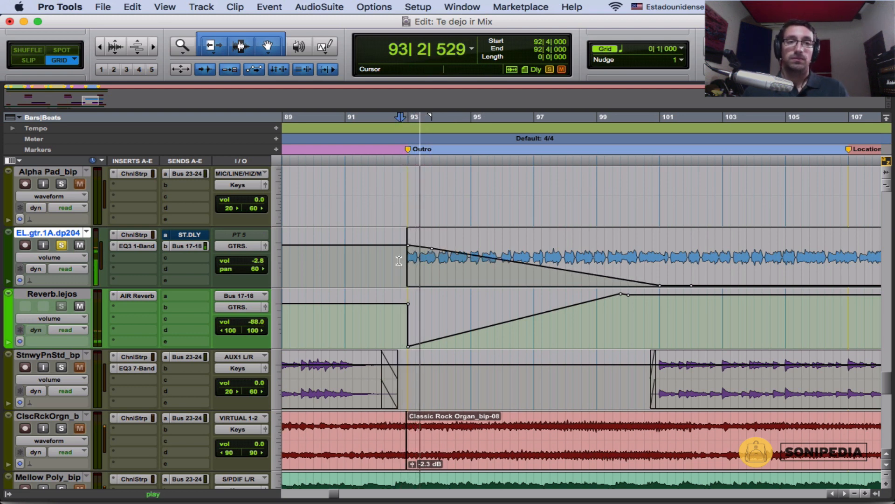
click(137, 246)
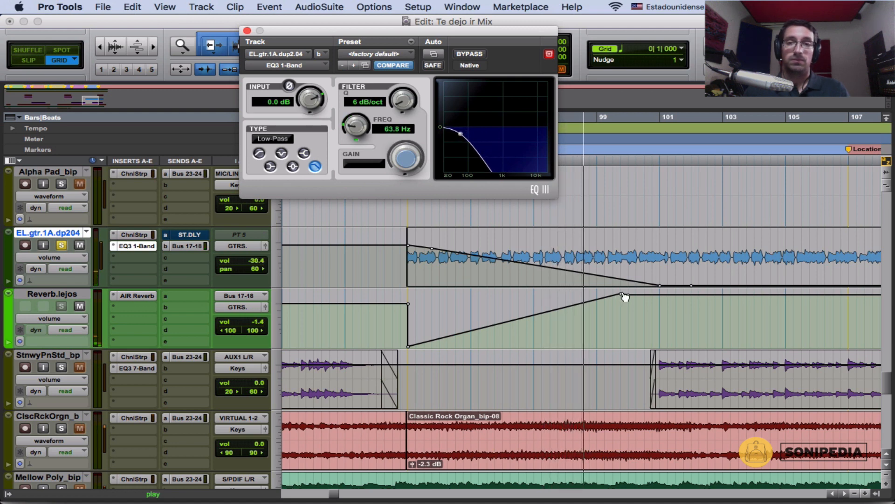
key(space)
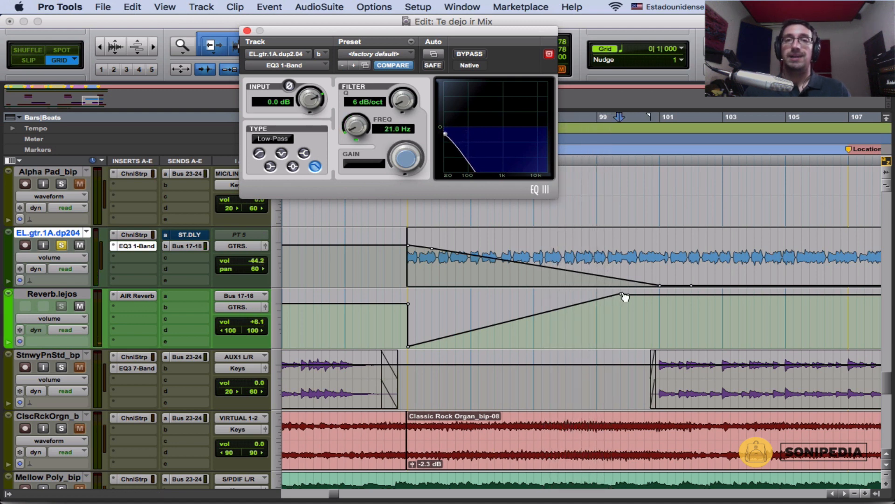